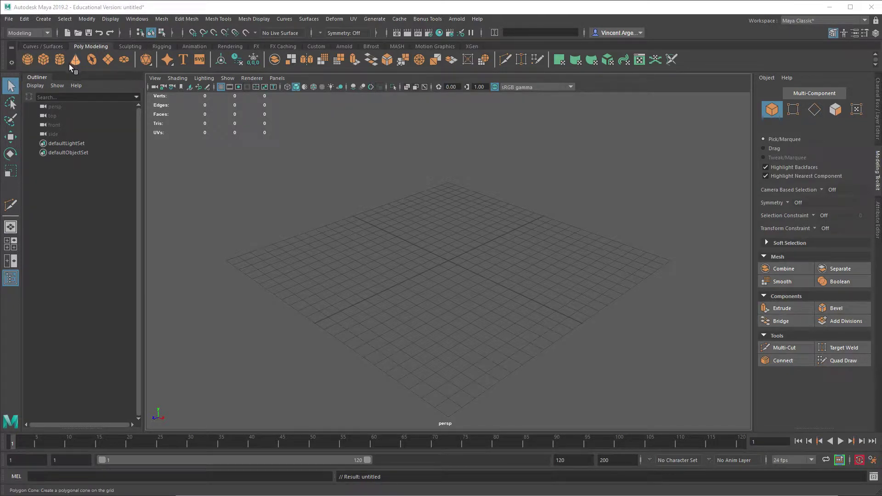
Switch the menu set to Rigging and back to Modeling, then show the Mesh menu
click(34, 33)
click(34, 51)
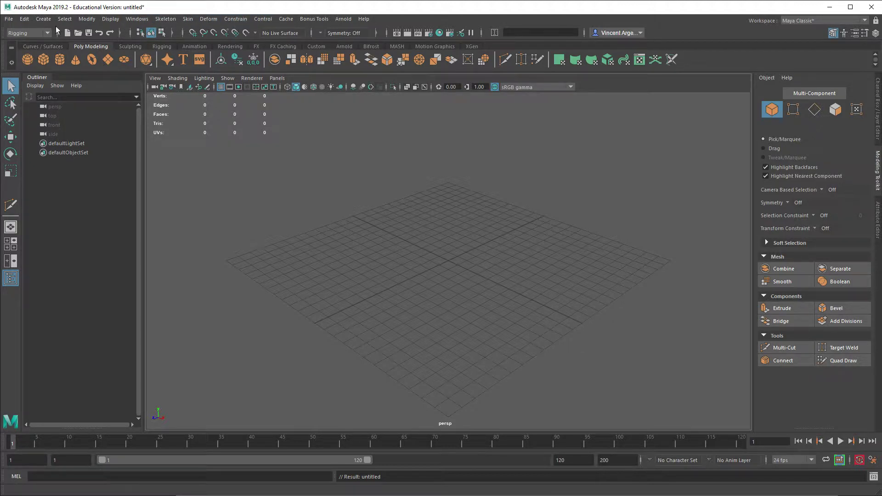
click(35, 32)
click(32, 40)
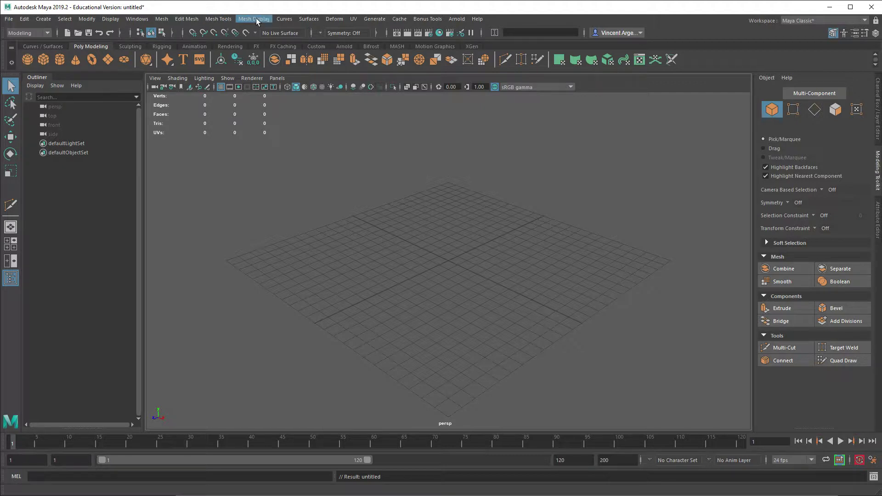
click(161, 21)
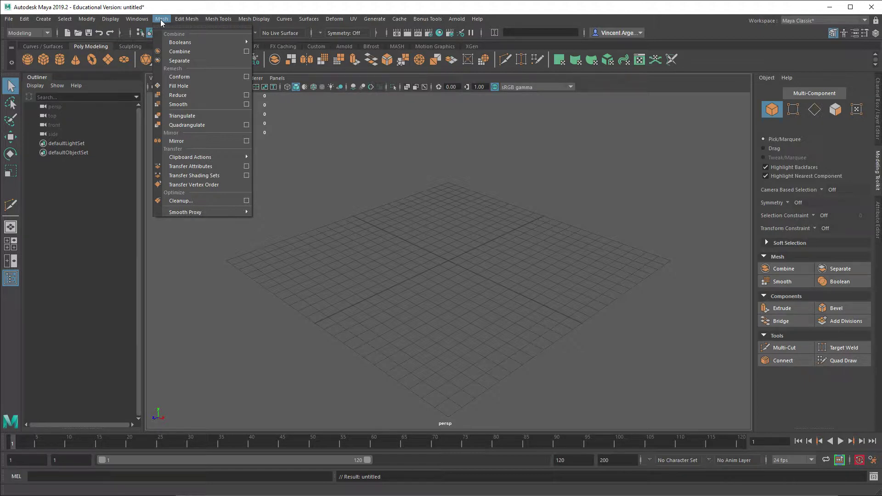
Create a polygon cube and shrink the cylinder to 0.31 in X and Z
click(40, 60)
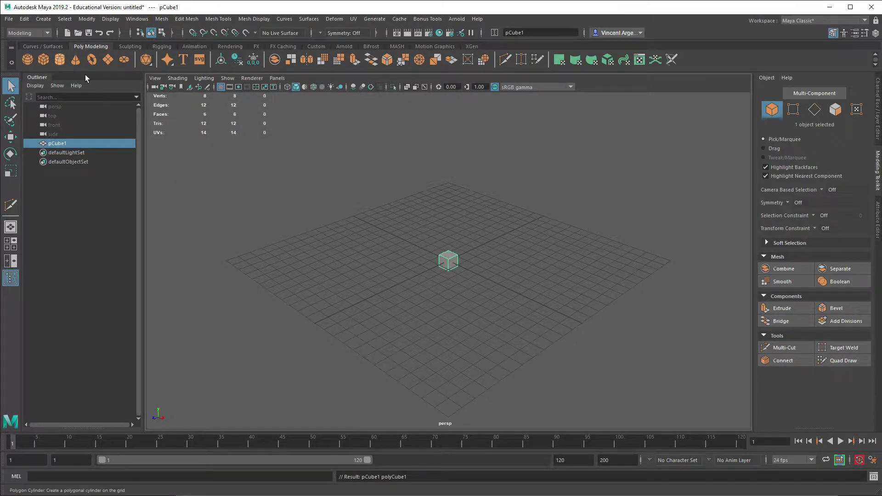
scroll(602, 265, up, 3)
key(r)
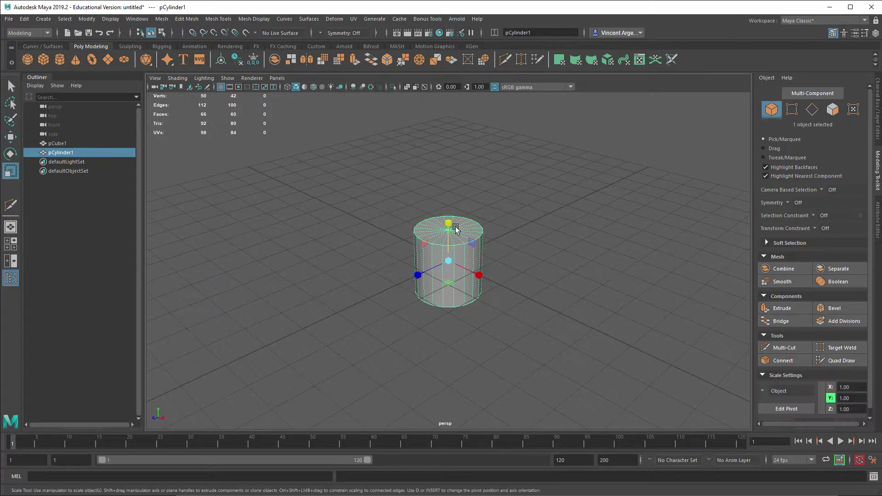
ctrl+drag(455, 229, 403, 262)
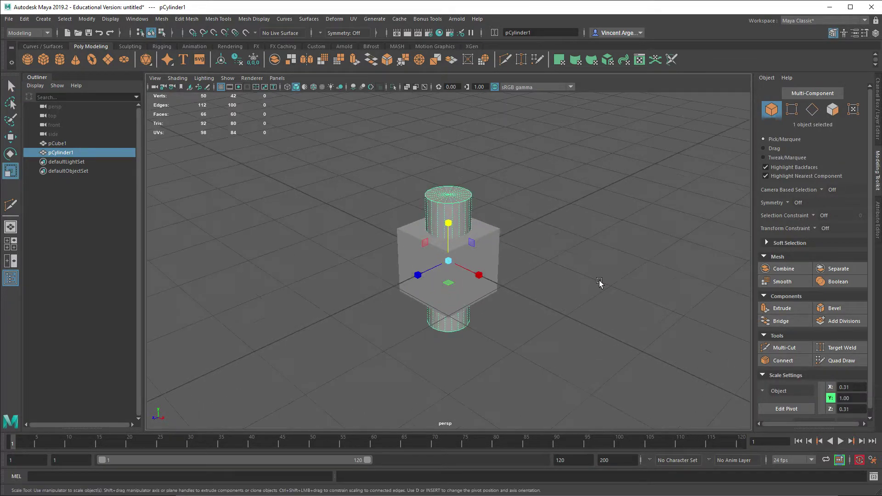
click(529, 285)
Apply a Booleans Difference of the cylinder from the cube, then undo it
scroll(546, 283, up, 3)
click(518, 265)
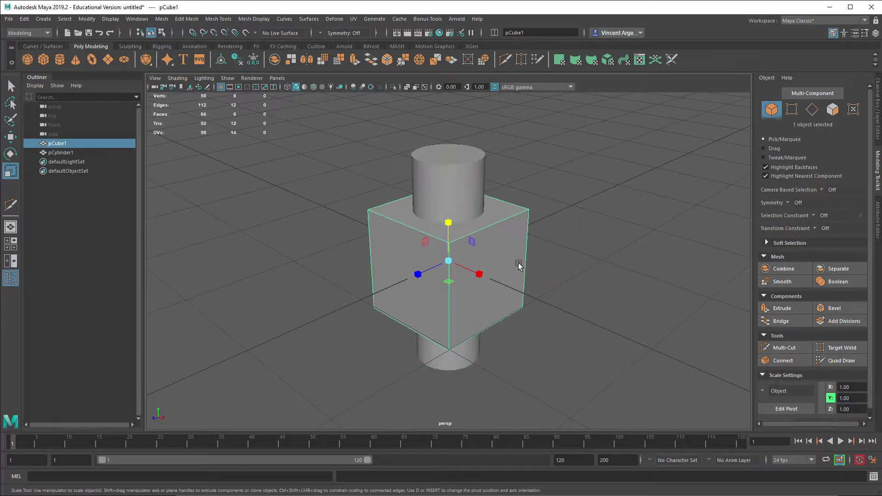
shift+click(468, 183)
alt+drag(491, 235, 484, 238)
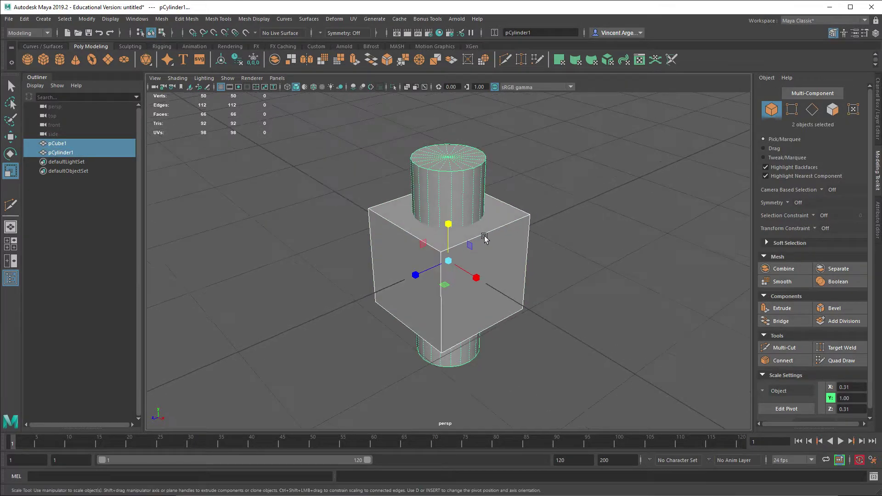
click(162, 20)
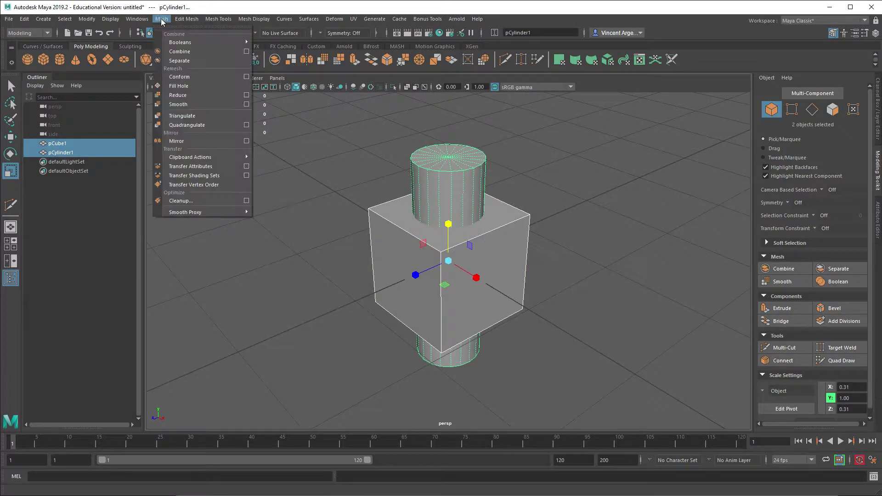
mouse_move(189, 41)
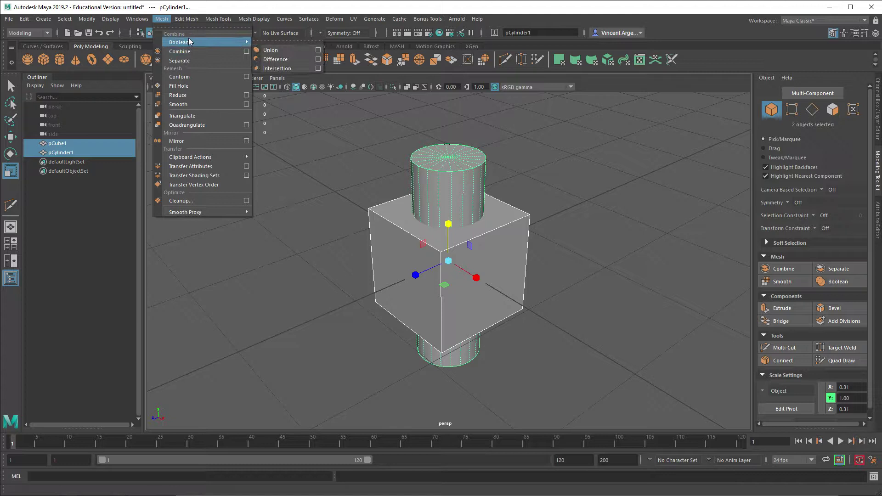
click(294, 54)
alt+drag(419, 192, 449, 218)
key(ctrl+z)
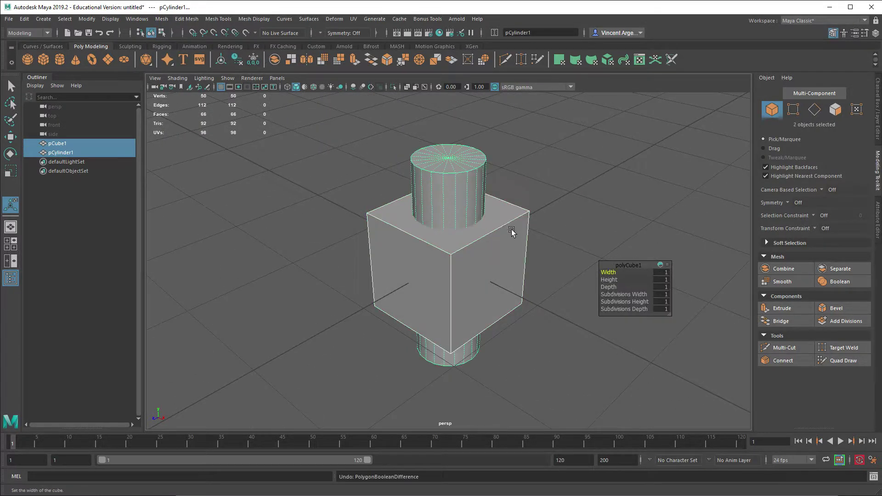
Delete the cylinder, leaving only pCube1
alt+drag(512, 231, 440, 234)
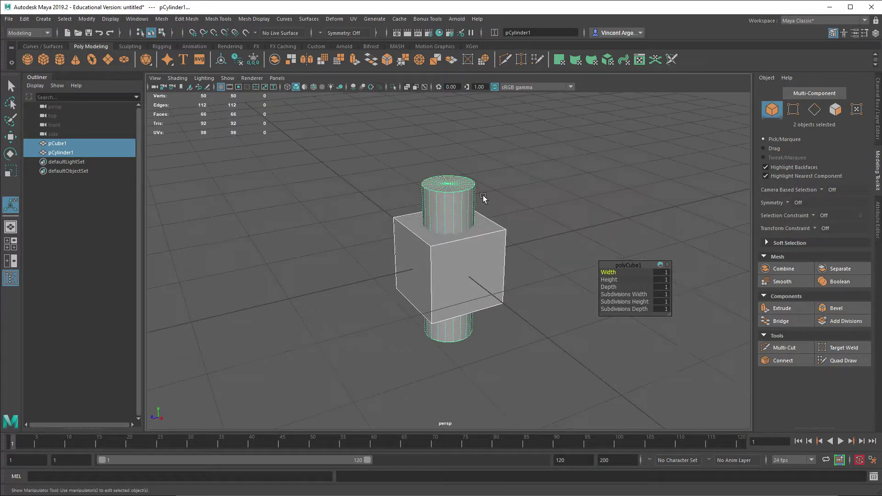
click(453, 195)
key(Delete)
Apply Mesh > Smooth to the cube
click(445, 246)
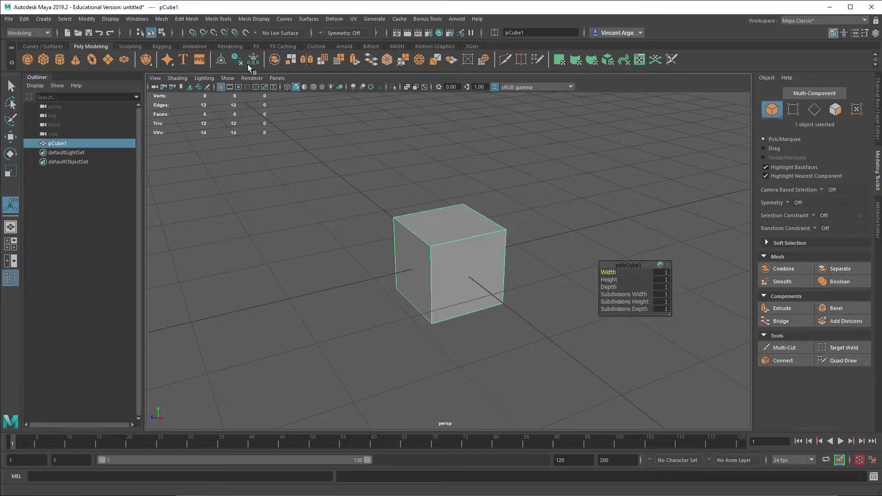
click(162, 19)
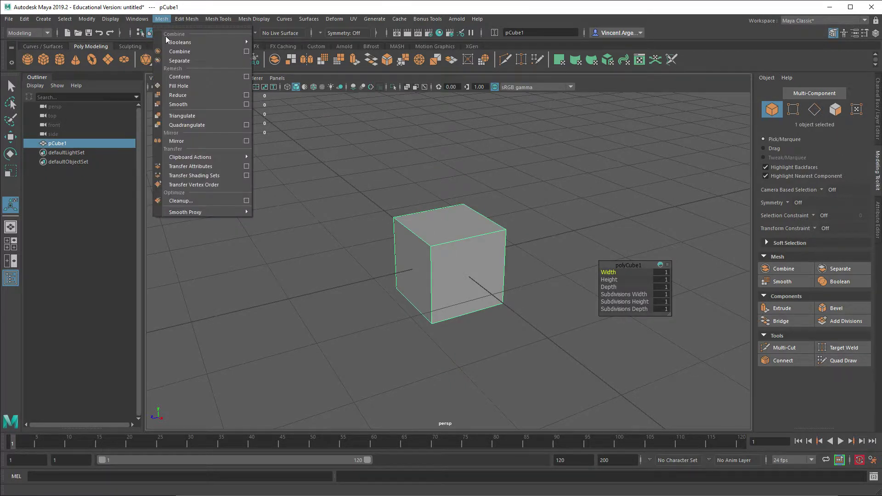
click(182, 103)
scroll(487, 247, up, 2)
mouse_move(487, 246)
alt+mouse_down()
mouse_move(585, 240)
mouse_move(469, 244)
mouse_move(492, 246)
alt+mouse_up()
Select a vertex on the smoothed cube and apply Smooth again
key(F9)
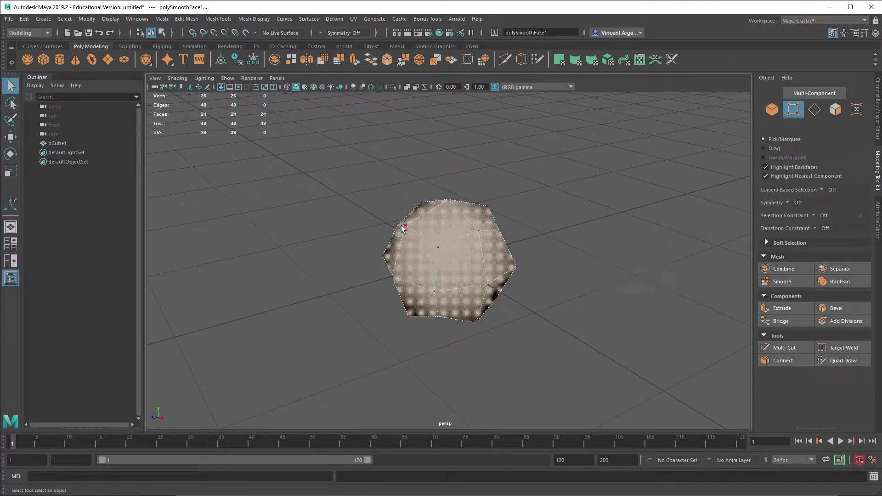
click(405, 226)
alt+drag(406, 254, 427, 255)
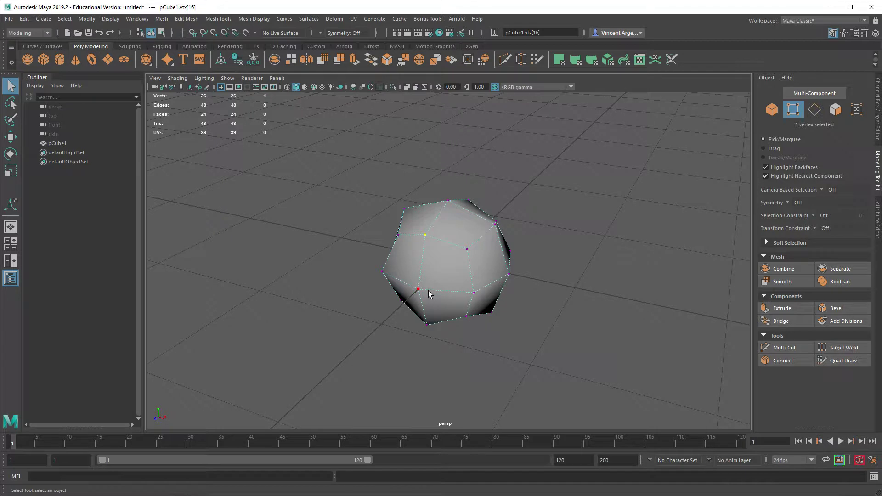
click(161, 19)
click(186, 104)
alt+drag(492, 250, 426, 262)
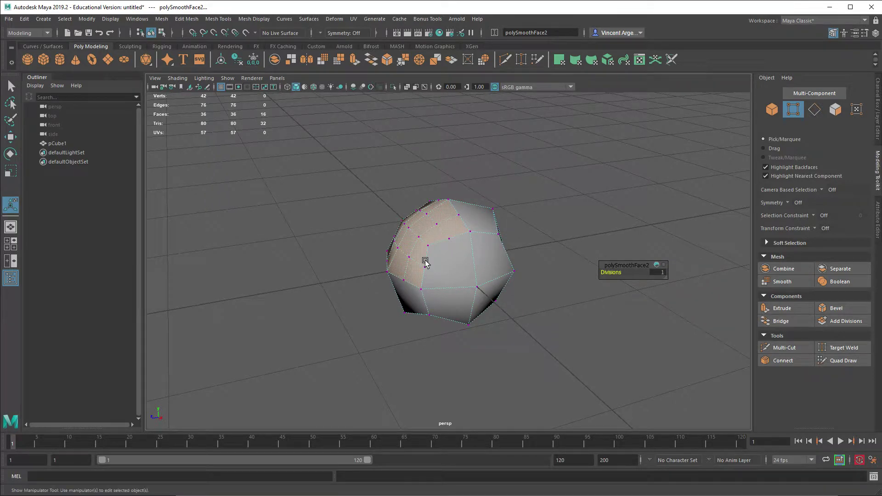
Return to object mode and delete the smoothed cube
key(q)
key(F8)
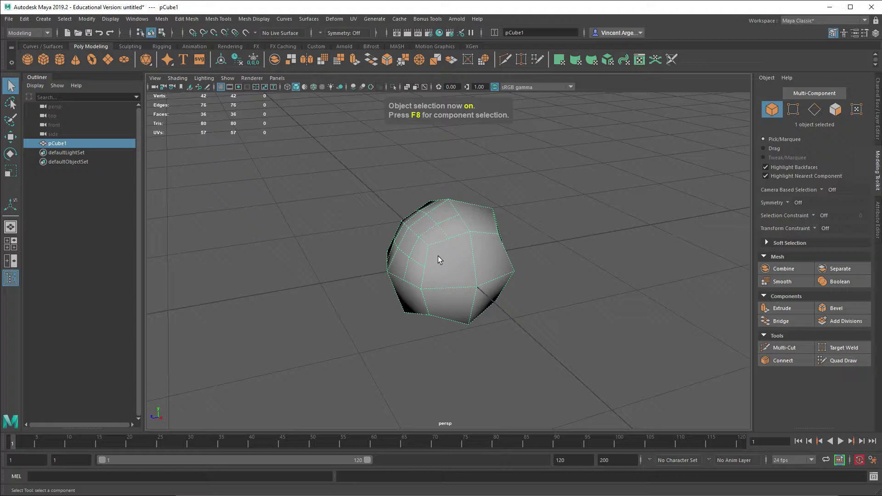
key(Delete)
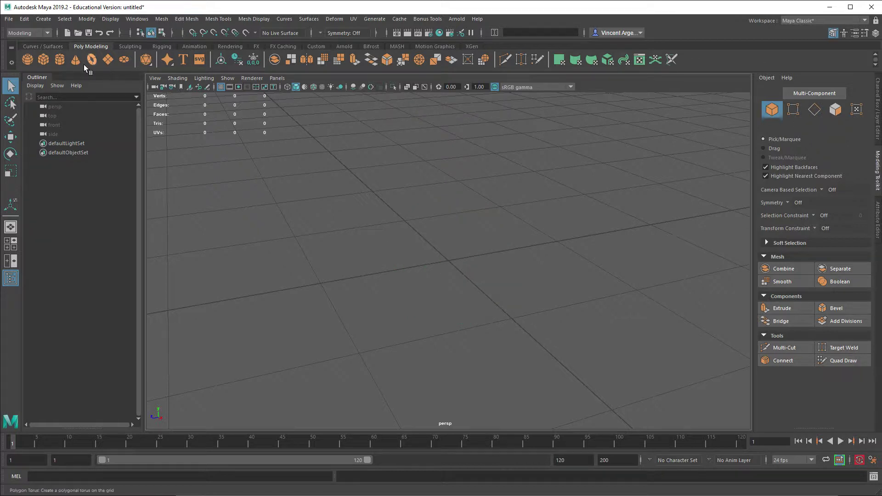
Create a polygon cylinder and select its top rim edge loop
click(59, 60)
alt+right_drag(359, 136, 422, 212)
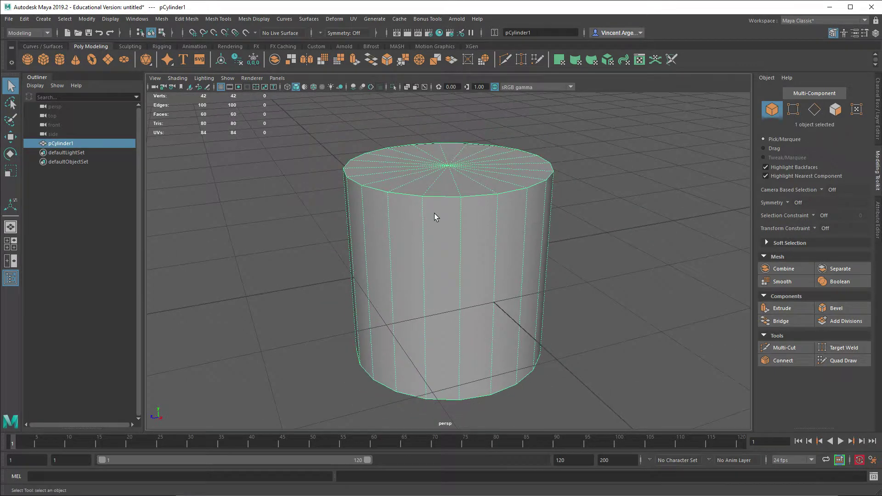
right_click(426, 199)
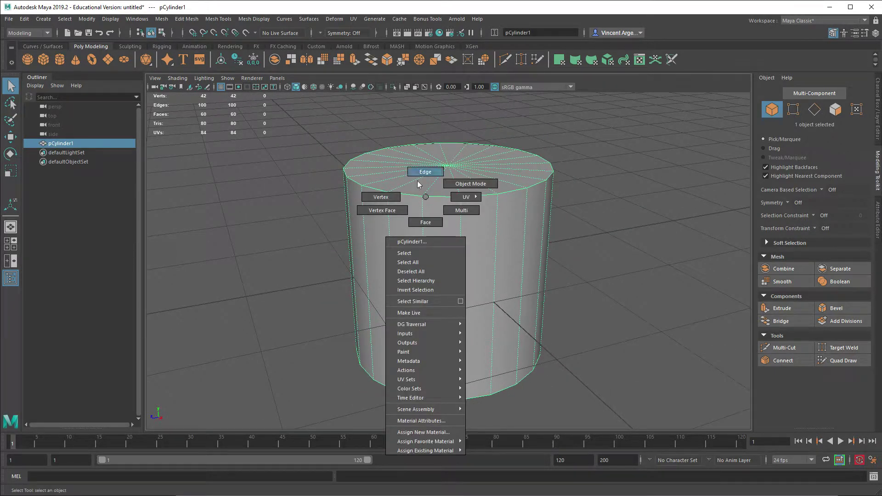
click(418, 184)
double_click(440, 197)
alt+drag(416, 222, 399, 203)
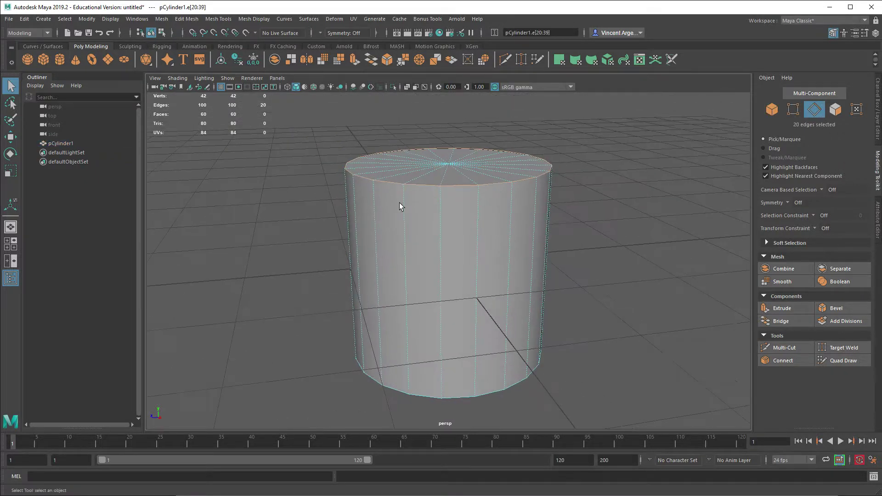
Bevel the top rim edges at fraction 0.5 and select the bevelled rim loop
click(187, 19)
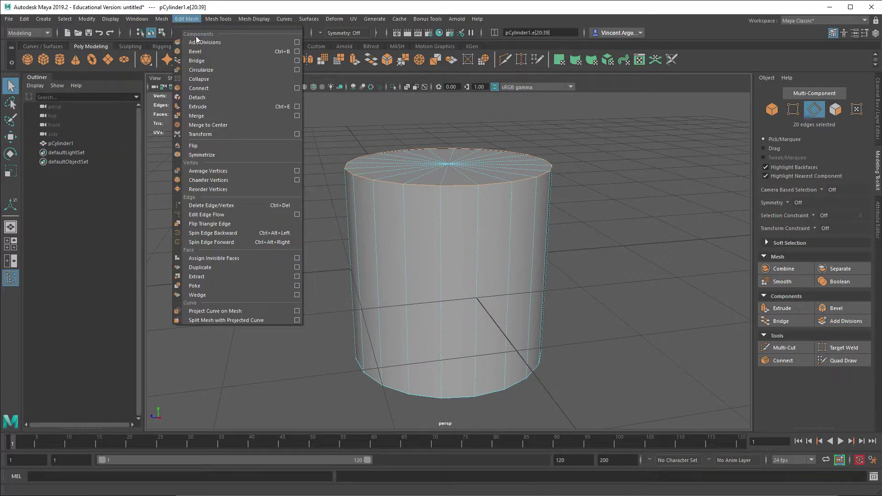
click(200, 49)
alt+drag(462, 234, 504, 199)
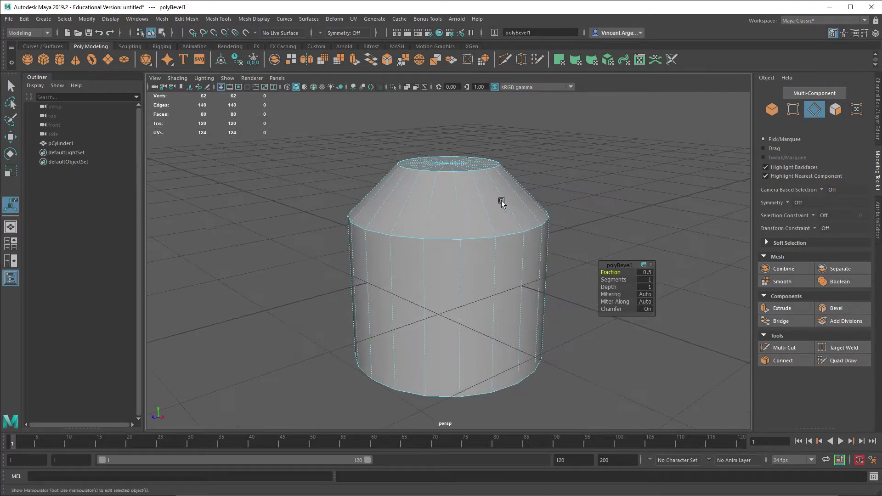
double_click(447, 245)
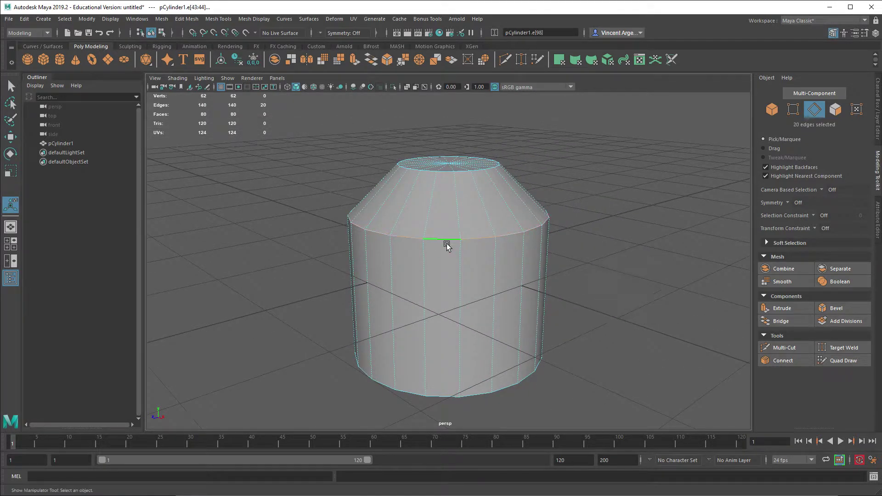
alt+drag(464, 229, 431, 276)
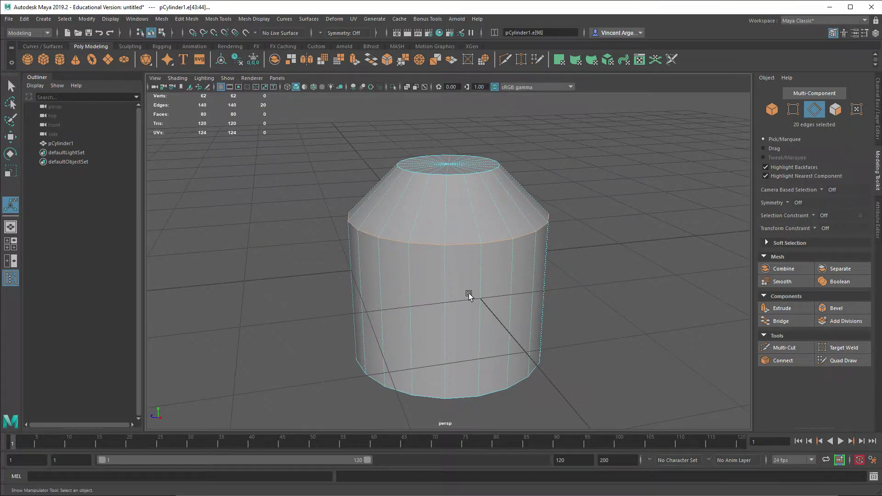
Select two neighbouring side faces of the cylinder and extrude them outward
key(q)
key(F11)
click(454, 312)
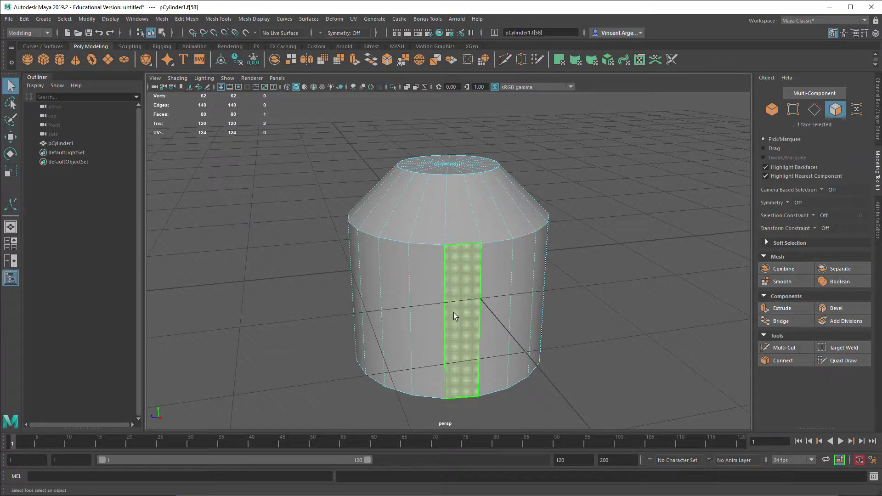
shift+click(425, 324)
click(186, 19)
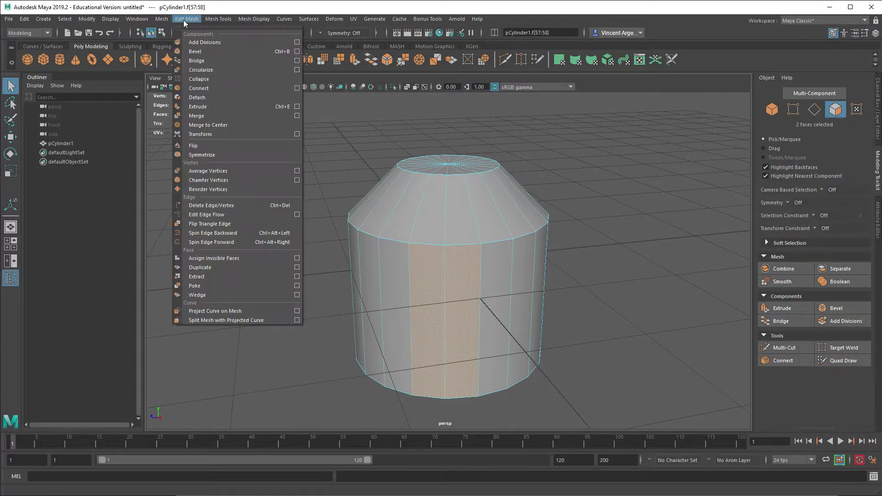
click(208, 106)
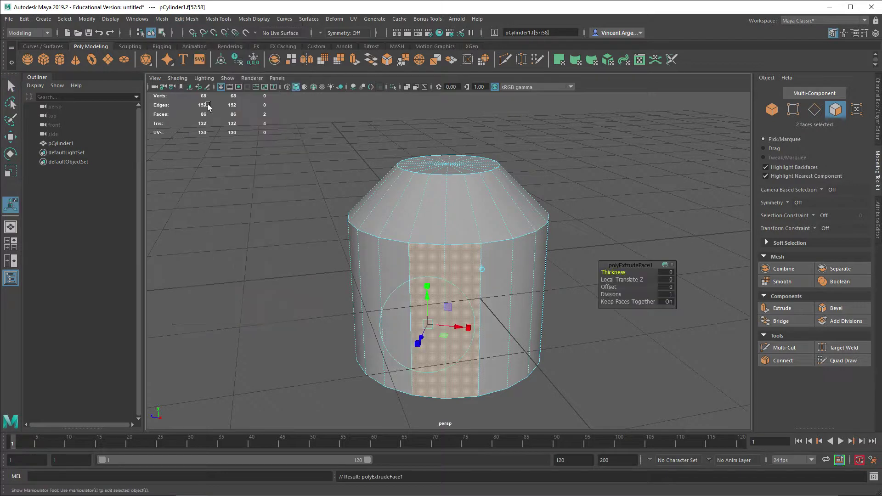
alt+drag(511, 294, 301, 324)
alt+drag(523, 330, 551, 322)
Return to object mode and delete the extruded cylinder
key(q)
key(F8)
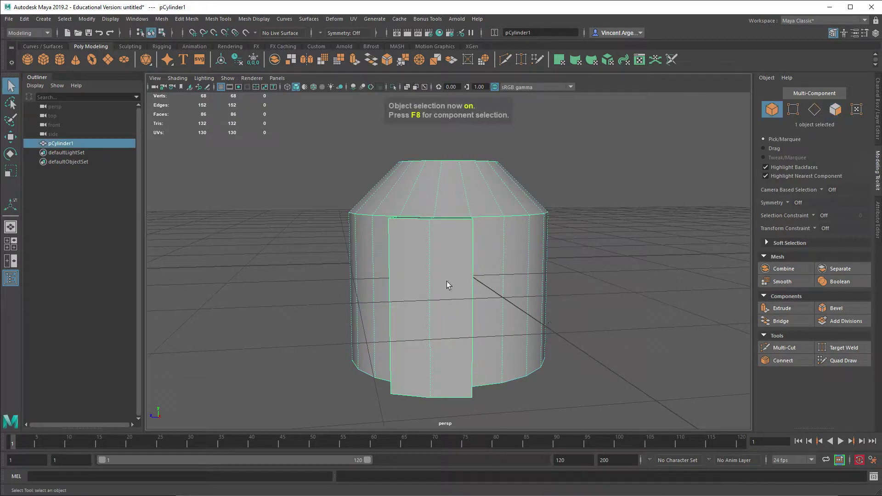
alt+drag(446, 281, 417, 186)
click(185, 20)
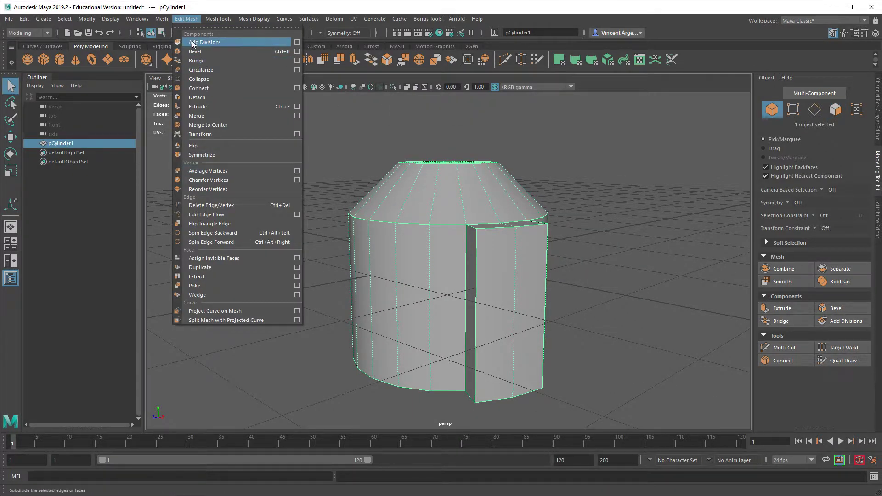
click(427, 238)
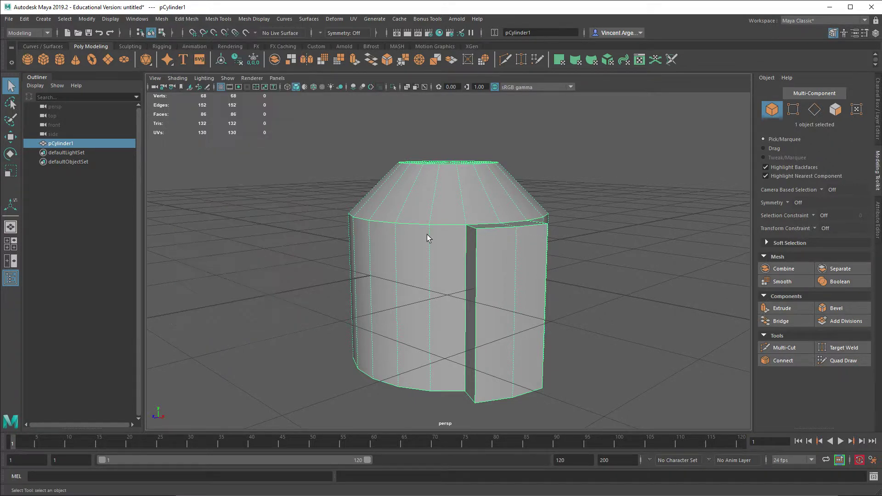
key(Delete)
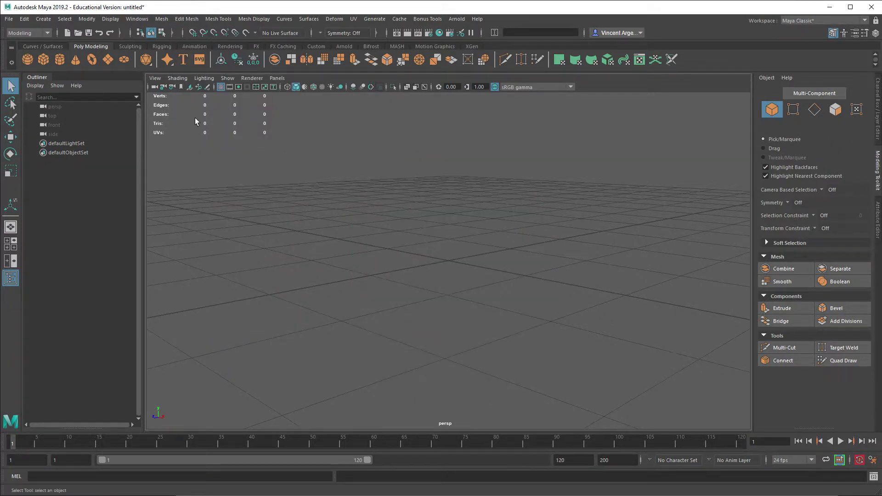
Create a cylinder and a cube, scaling the cube uniformly to 2.82
click(59, 59)
key(f)
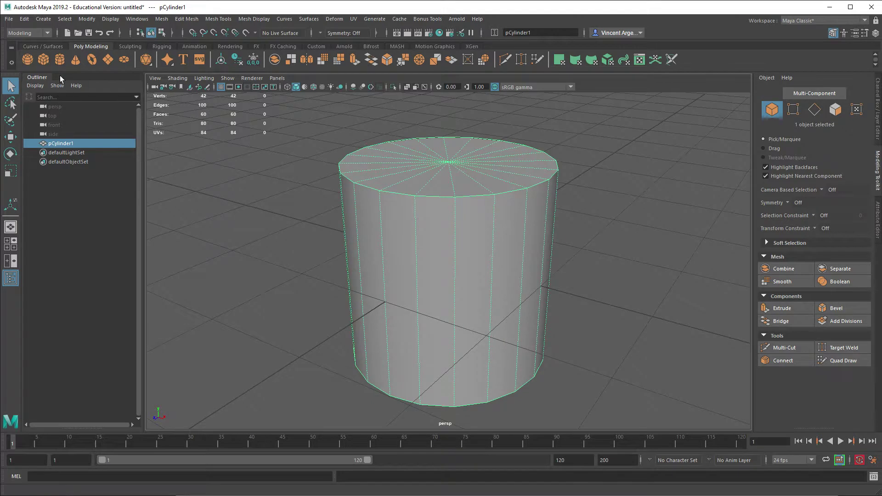
click(43, 59)
scroll(400, 243, down, 3)
key(r)
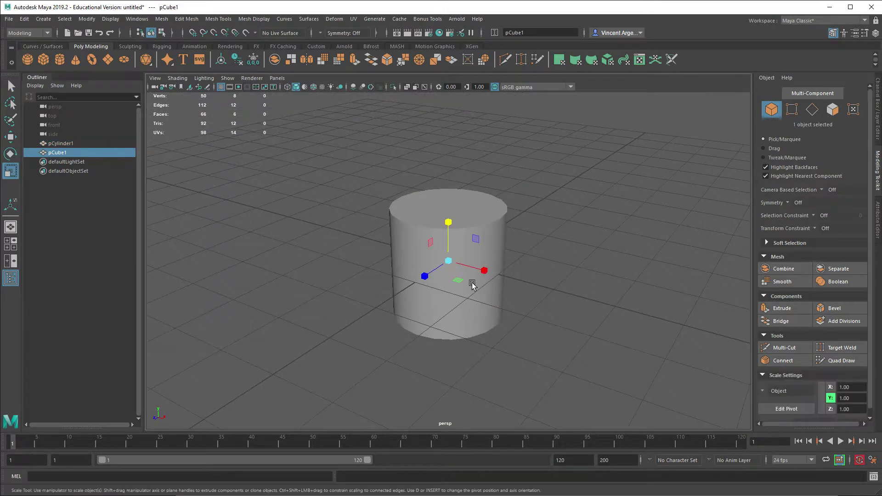
drag(449, 260, 498, 265)
Bevel all of the cube's edges at fraction 0.5
click(186, 22)
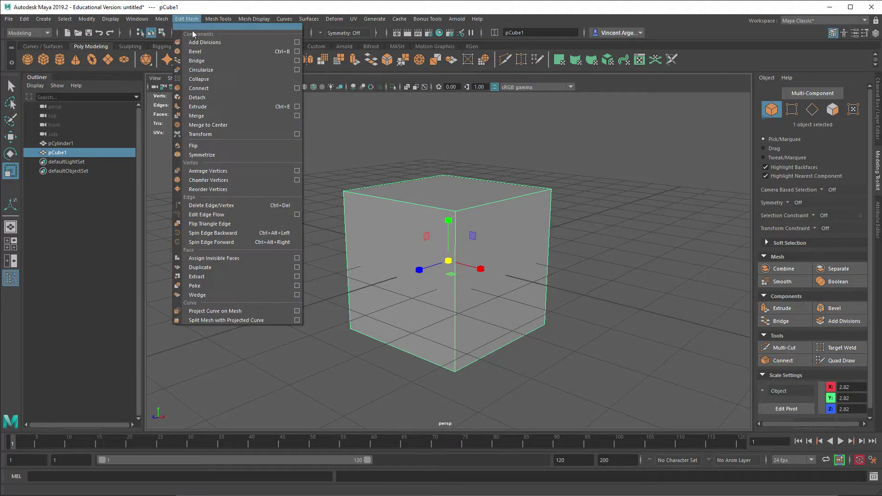
click(201, 50)
alt+drag(335, 183, 384, 243)
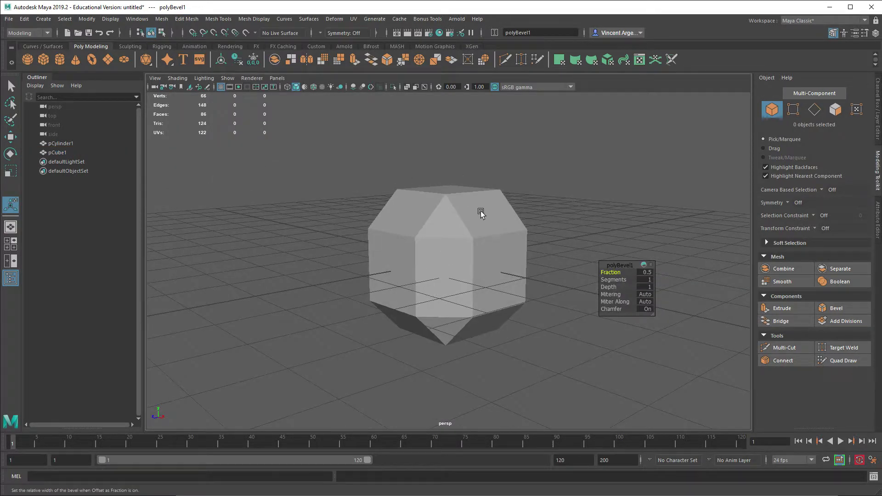
Delete the bevelled cube and select the cylinder
click(441, 213)
alt+drag(348, 193, 441, 263)
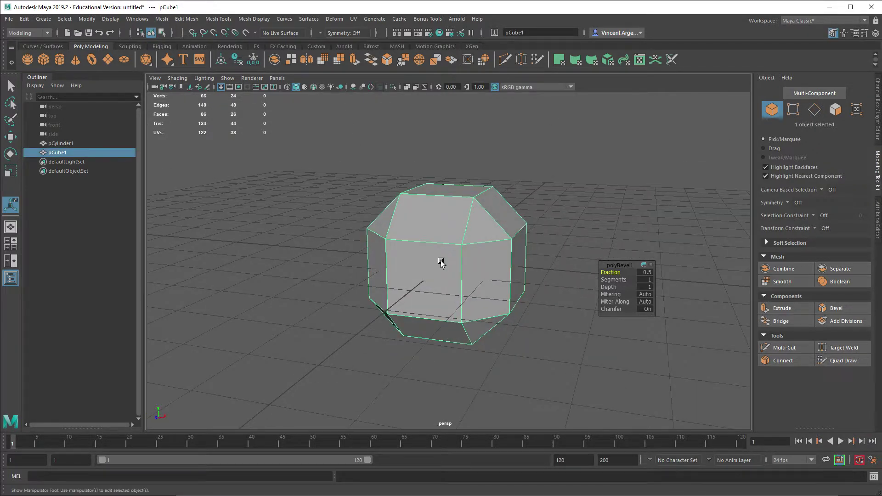
key(Delete)
click(442, 250)
Extrude the cylinder's faces outward to an offset of 0.555
key(f)
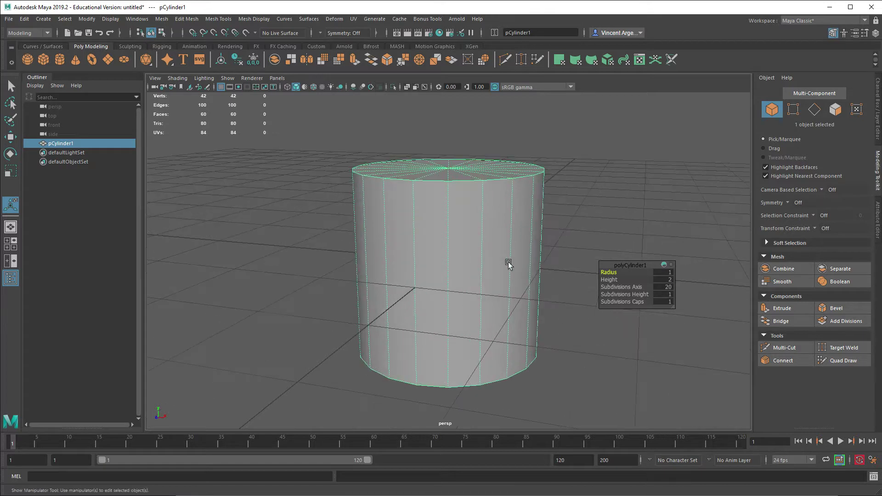
click(183, 21)
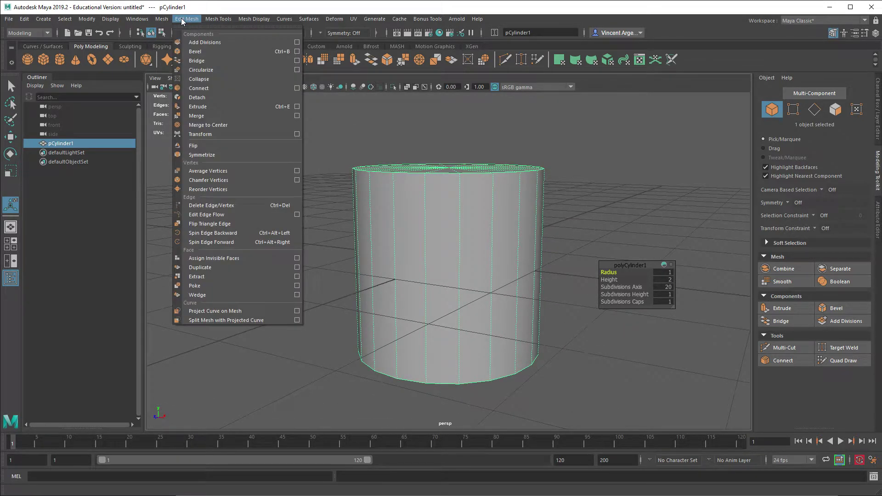
click(198, 106)
scroll(465, 251, down, 2)
drag(539, 265, 574, 267)
alt+drag(502, 274, 432, 266)
Delete the extruded cylinder and create a fresh default polygon cylinder
key(q)
key(F8)
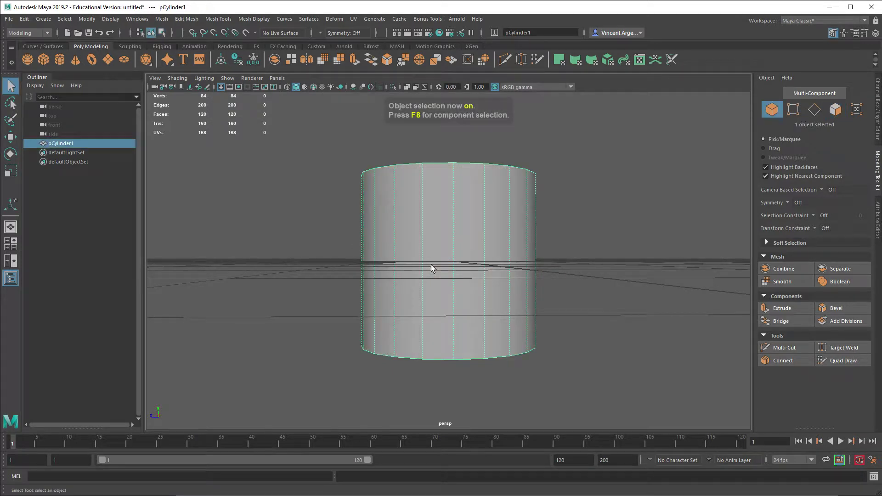
click(186, 19)
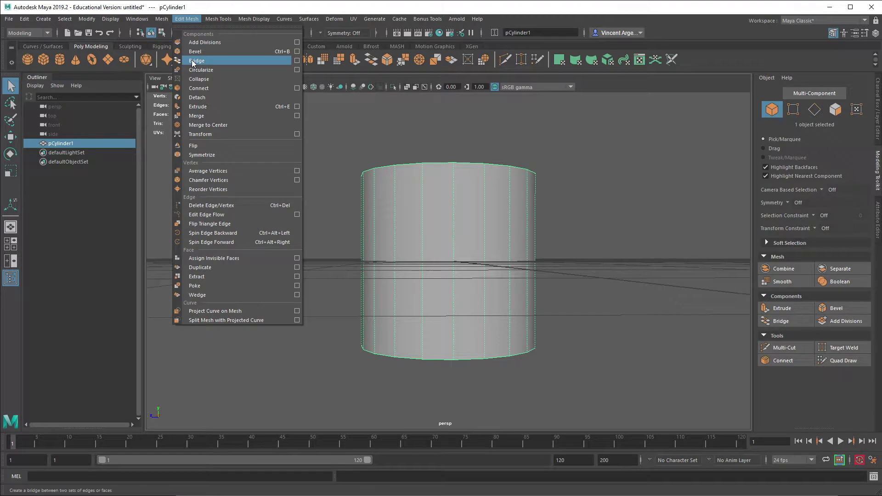
click(407, 190)
key(F8)
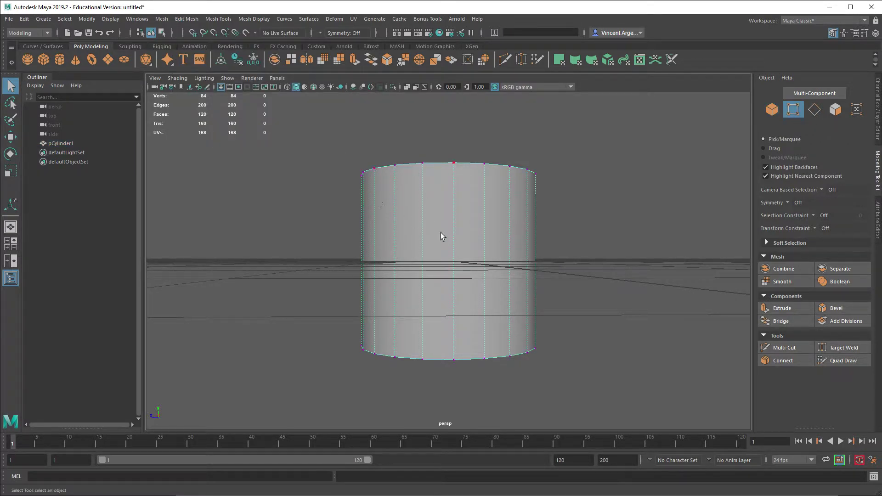
alt+drag(440, 232, 436, 239)
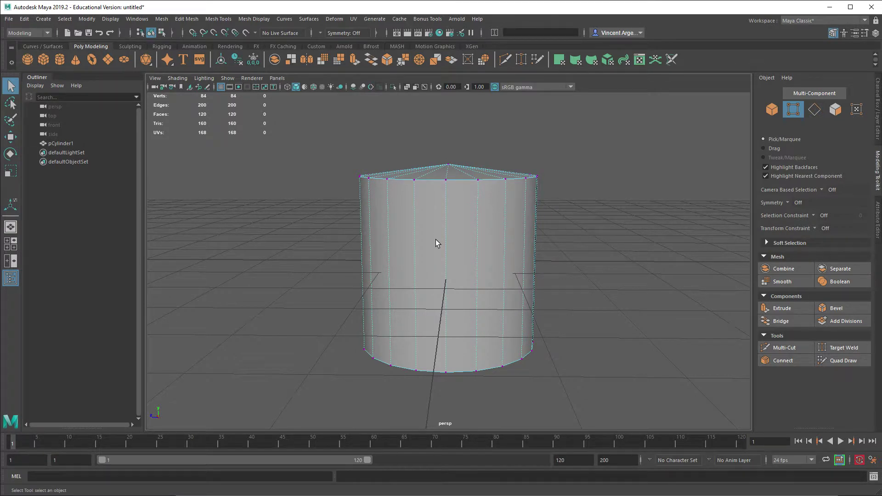
key(F8)
key(F8)
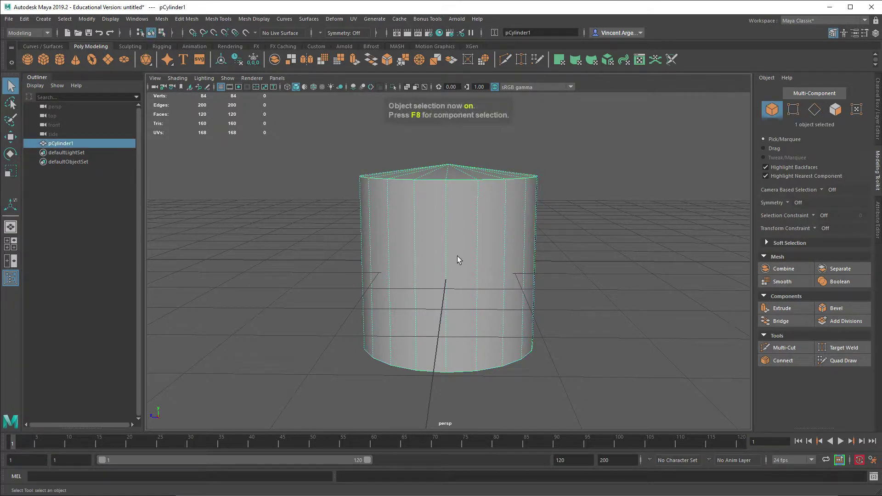
key(Delete)
click(60, 60)
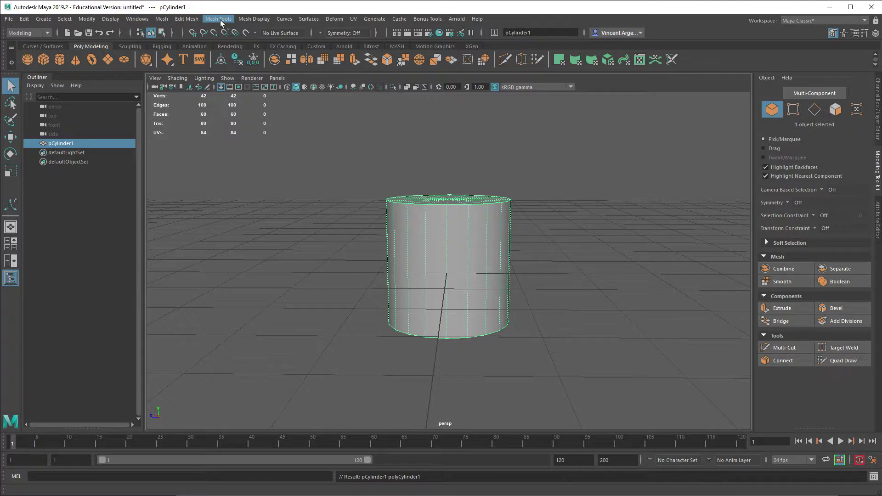
Frame the new cylinder and activate the Multi-Cut tool
key(f)
click(215, 19)
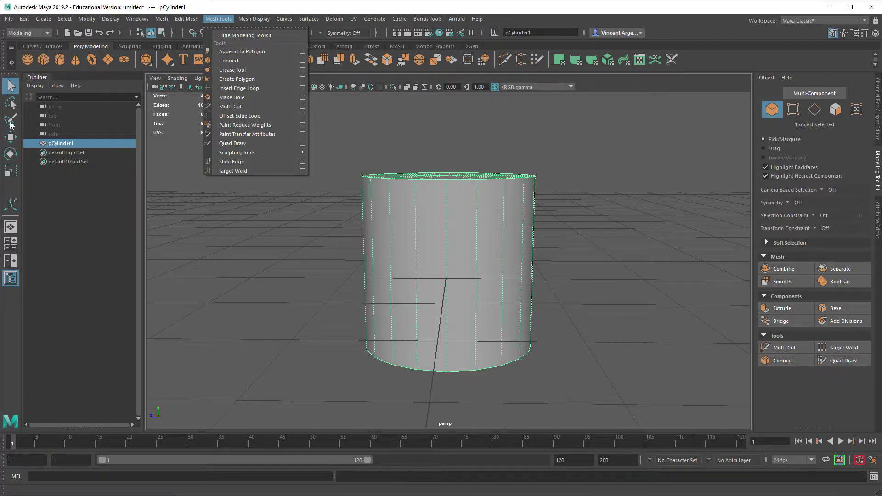
click(242, 107)
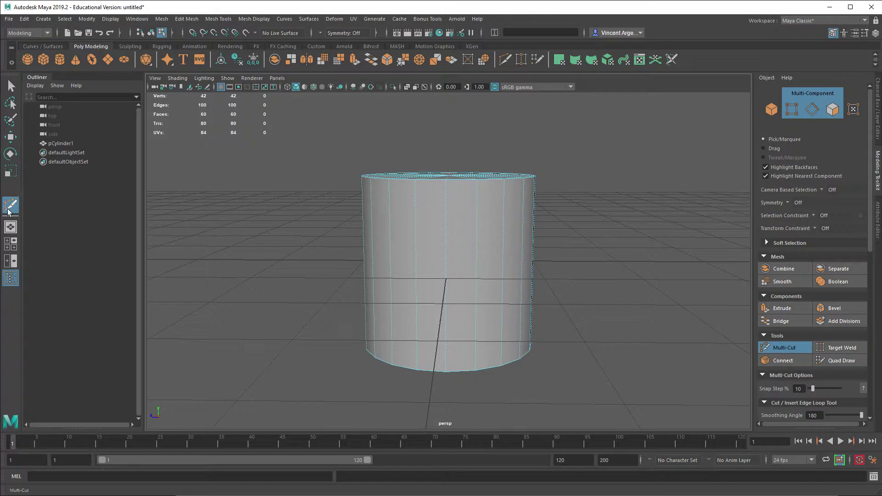
scroll(455, 278, up, 3)
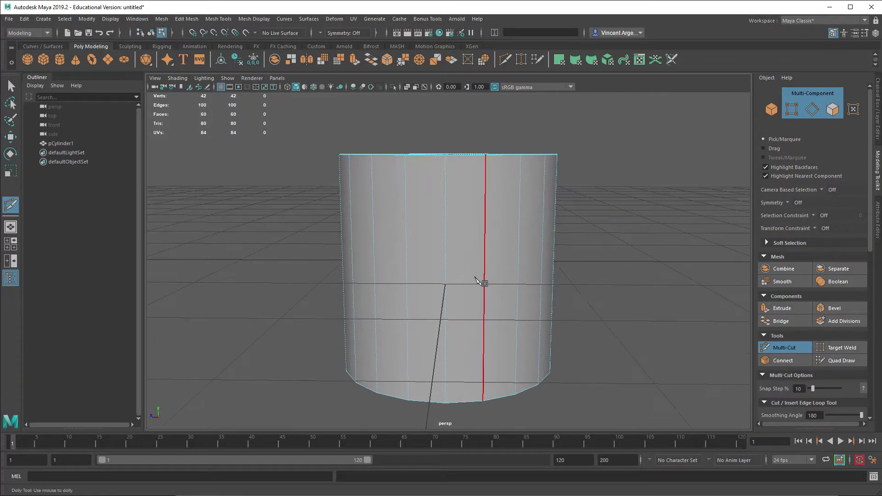
alt+drag(479, 282, 553, 301)
alt+drag(400, 236, 480, 266)
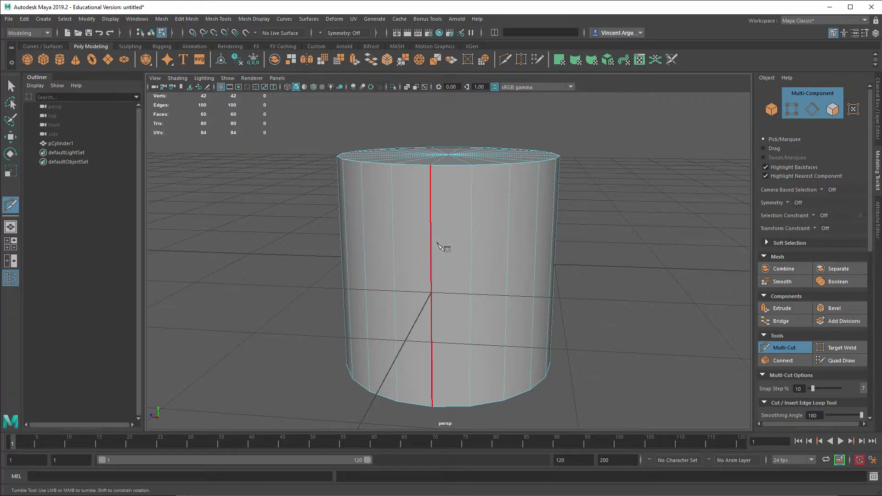
Insert a horizontal edge loop around the cylinder's upper part and return to object mode
ctrl+click(432, 230)
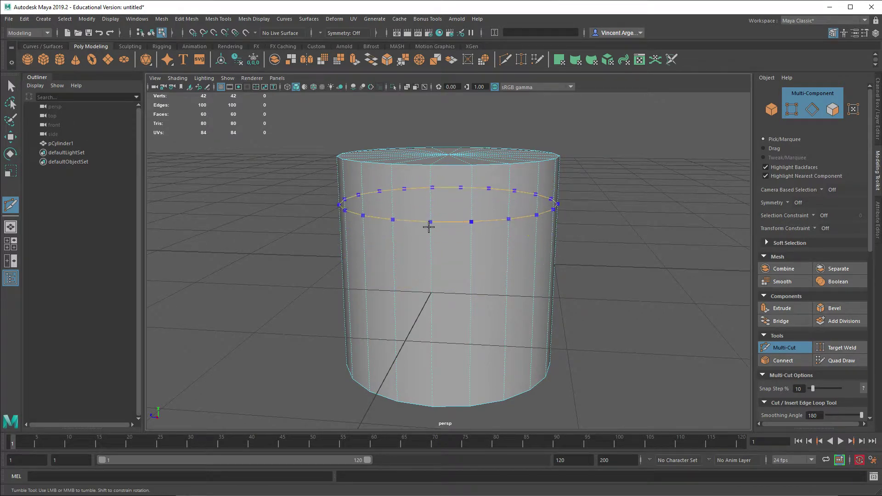
ctrl+click(436, 225)
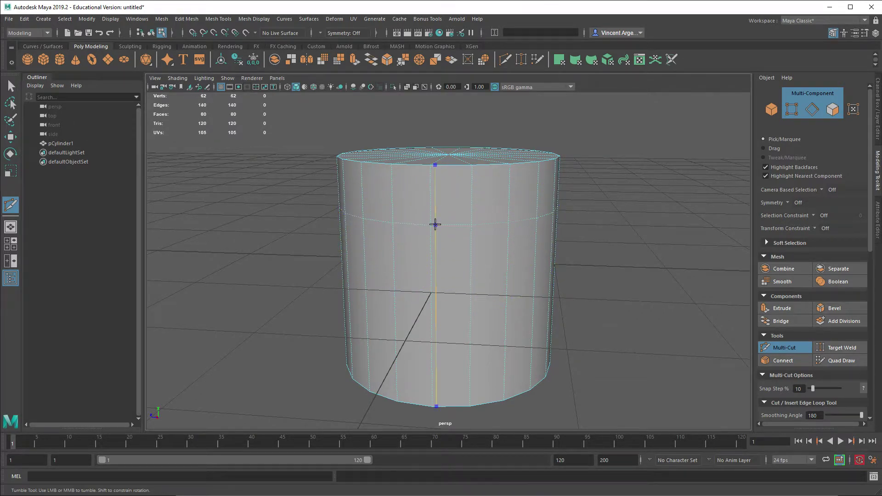
mouse_move(483, 274)
alt+mouse_down()
mouse_move(534, 274)
mouse_move(478, 272)
alt+mouse_up()
key(F8)
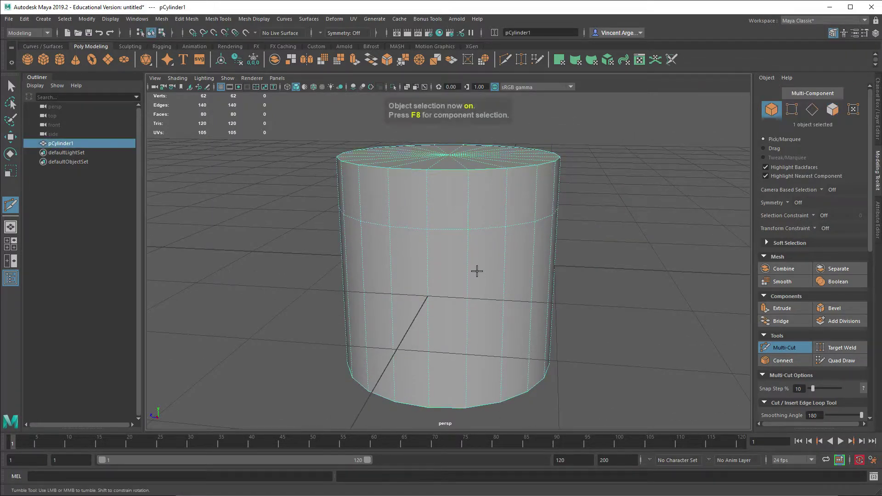
click(219, 19)
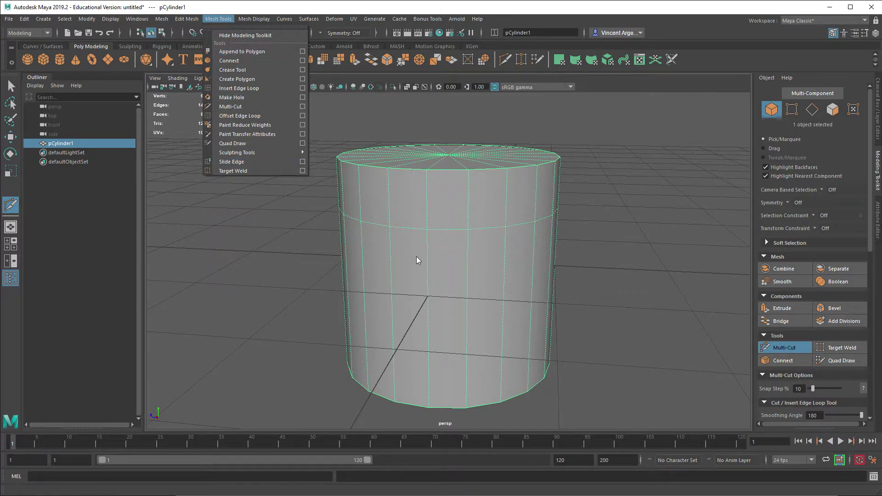
Extrude a side face below the new loop outward by 0.211 into a slab
click(428, 229)
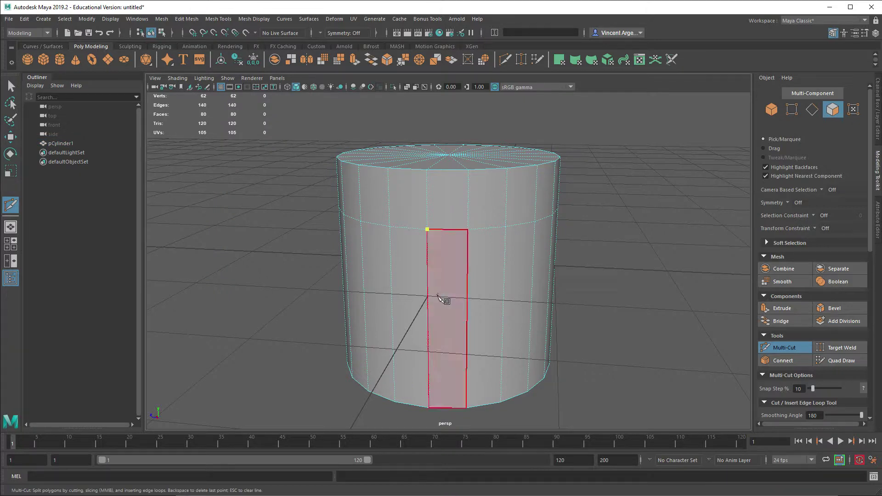
key(q)
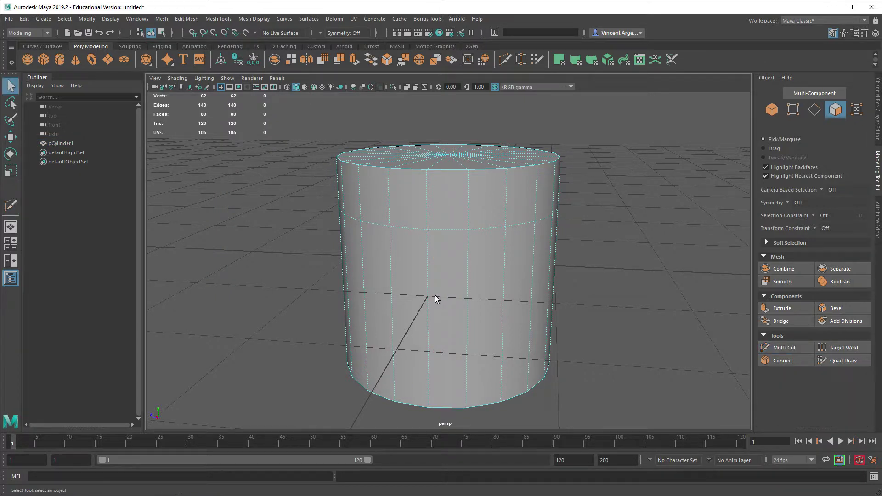
click(444, 274)
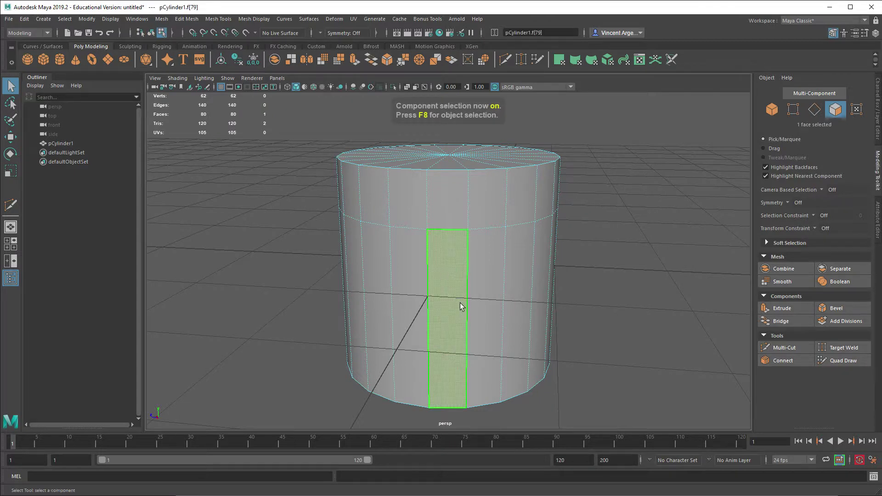
click(186, 19)
click(216, 106)
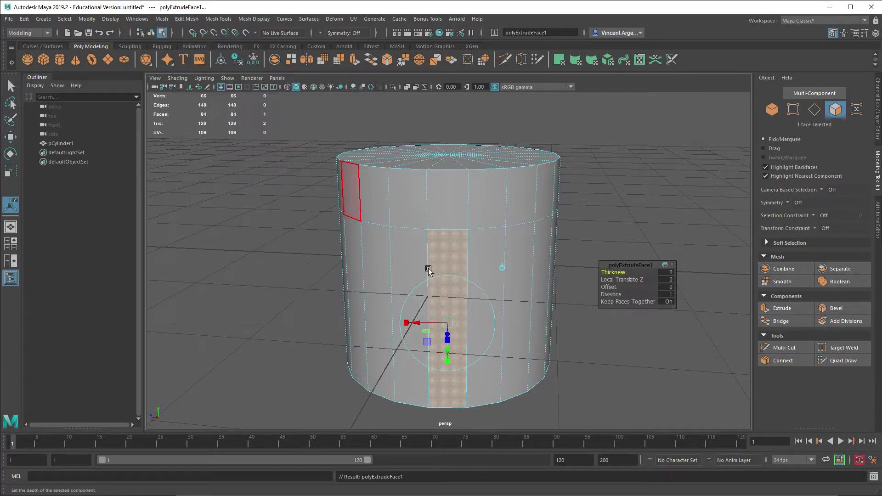
alt+drag(427, 270, 338, 289)
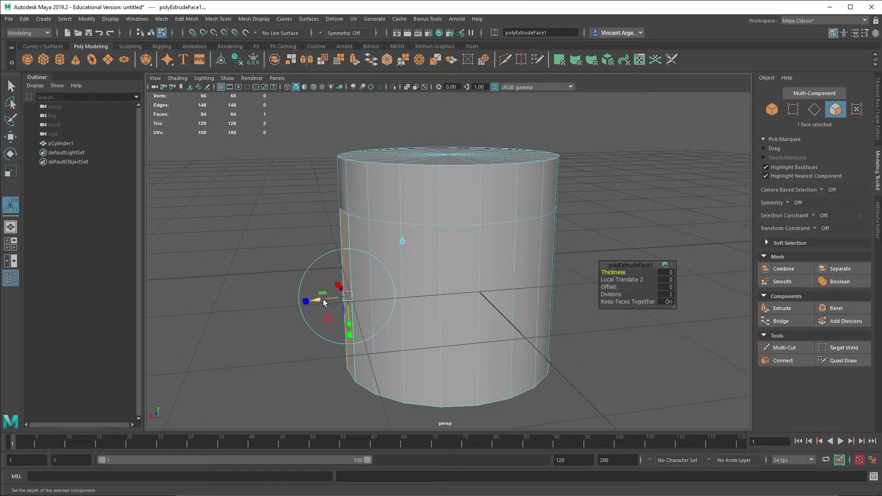
drag(321, 304, 303, 307)
Inspect the protruding slab from several angles and return to object mode
alt+drag(394, 346, 536, 352)
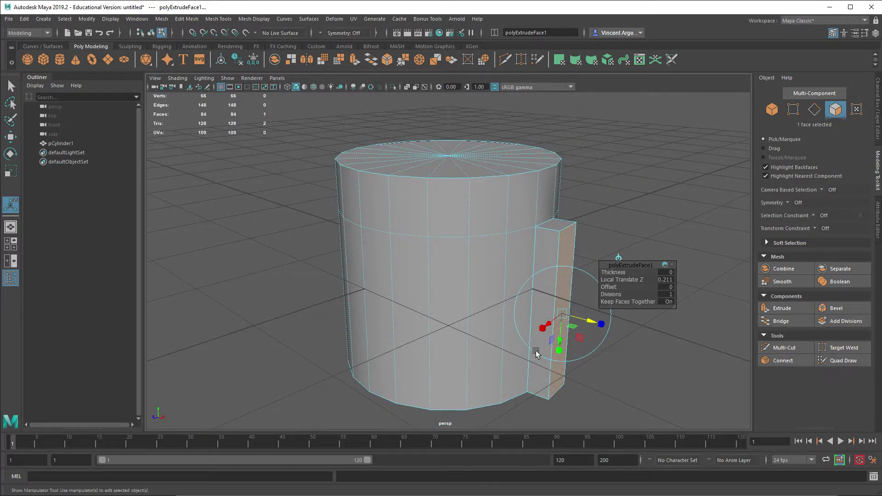
alt+drag(497, 337, 444, 337)
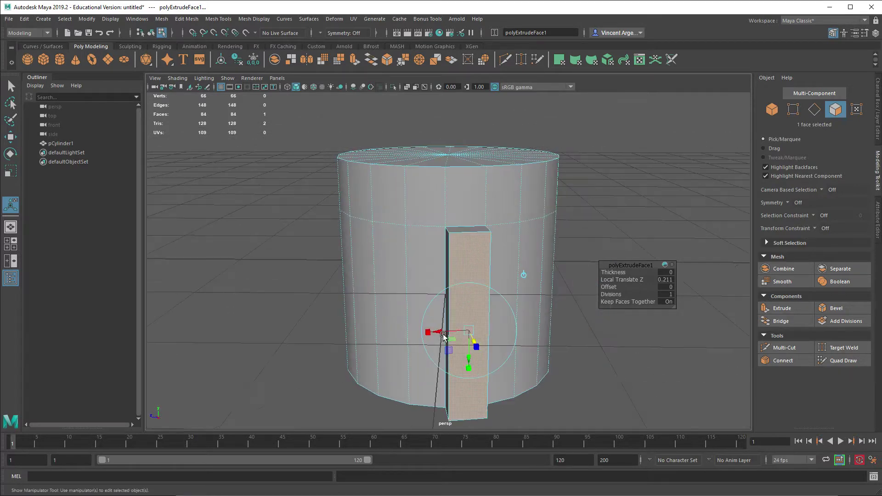
alt+drag(506, 335, 426, 346)
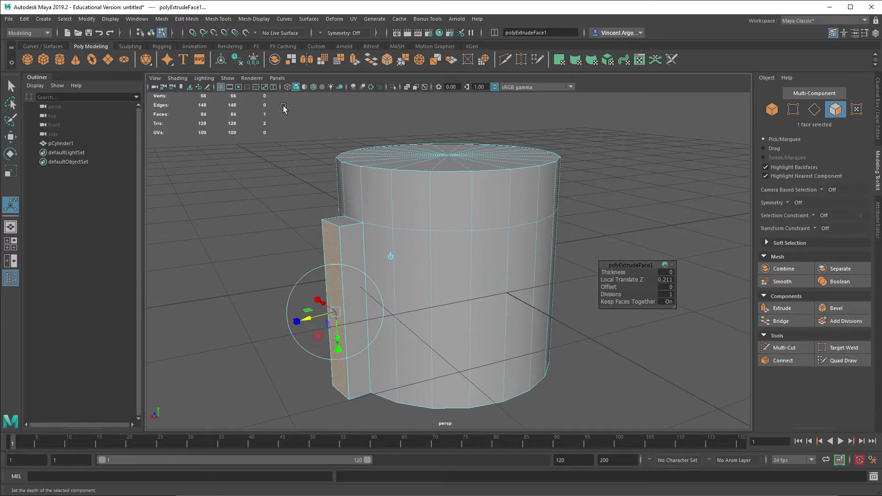
click(217, 20)
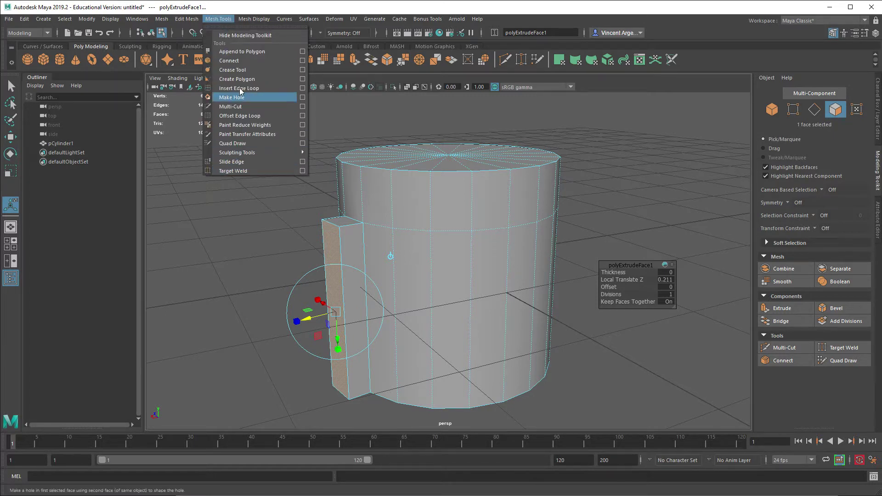
click(222, 18)
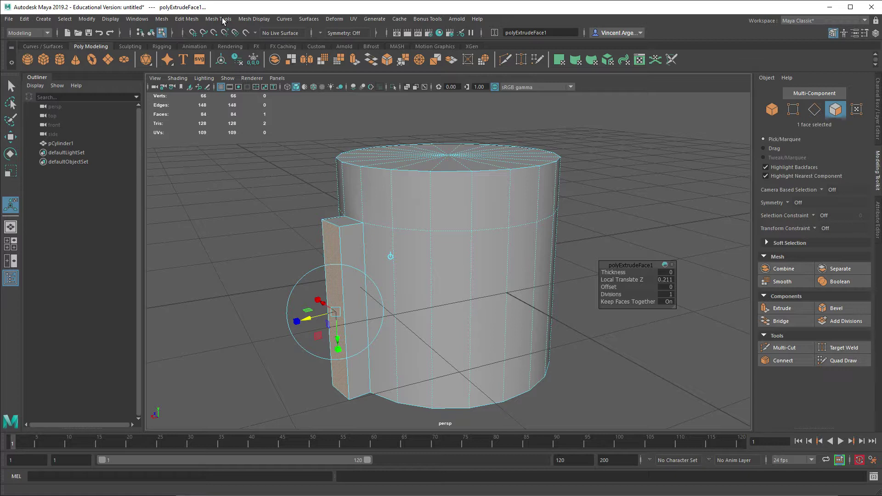
key(F8)
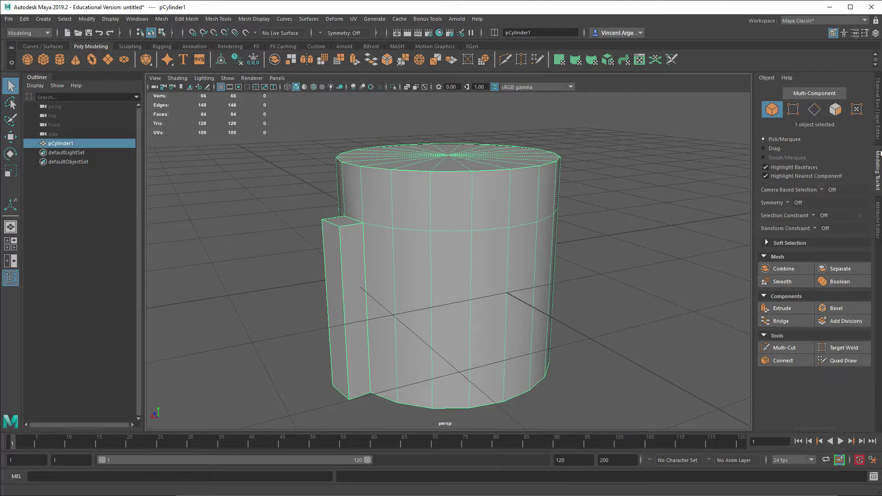
click(880, 97)
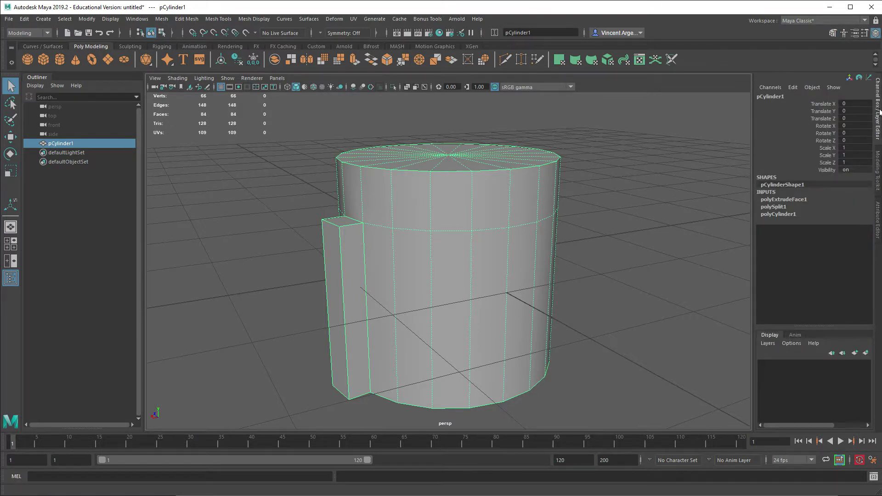
click(878, 170)
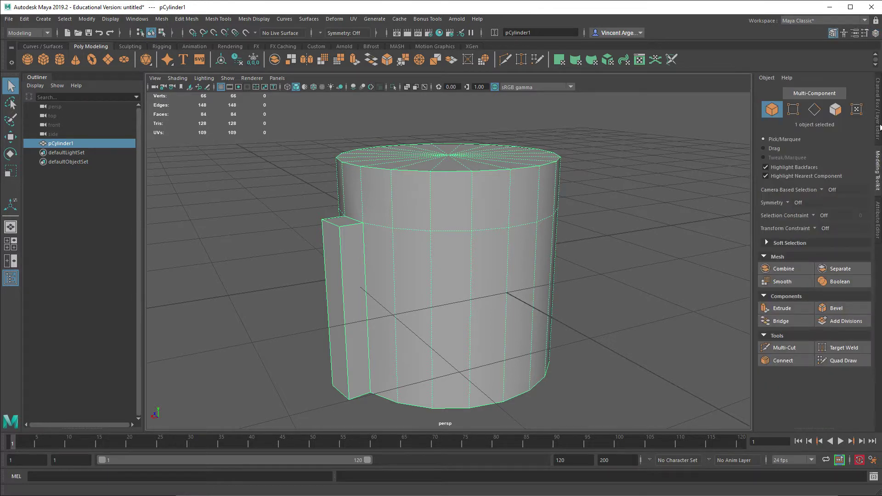
click(880, 97)
click(833, 35)
click(832, 34)
click(833, 36)
Select a side face, return to object mode, and activate Multi-Cut showing its shortcuts
key(F11)
click(468, 259)
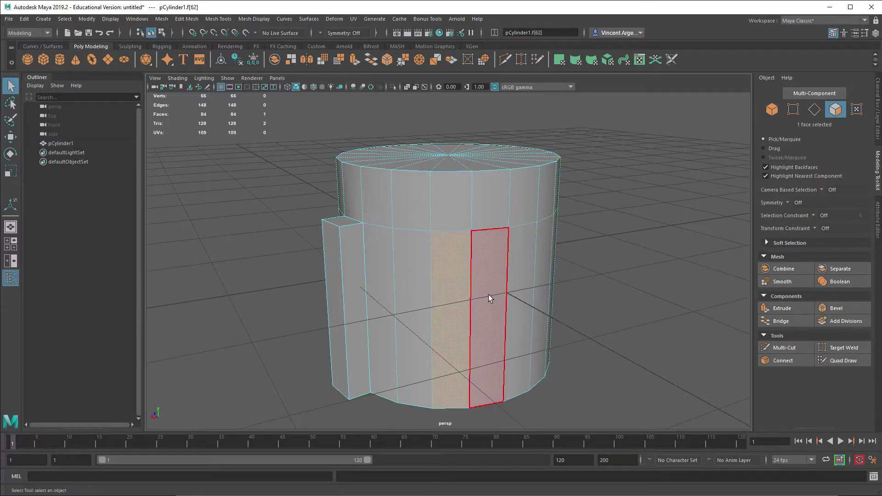
shift+right_click(489, 295)
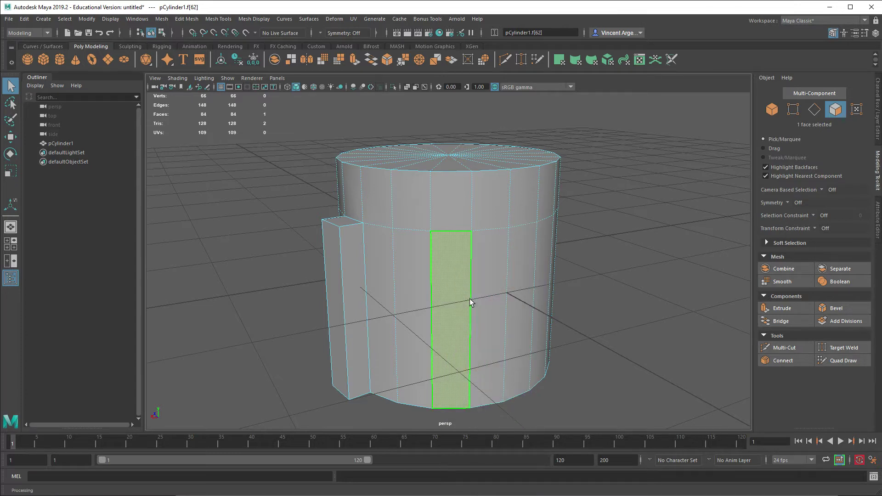
key(F8)
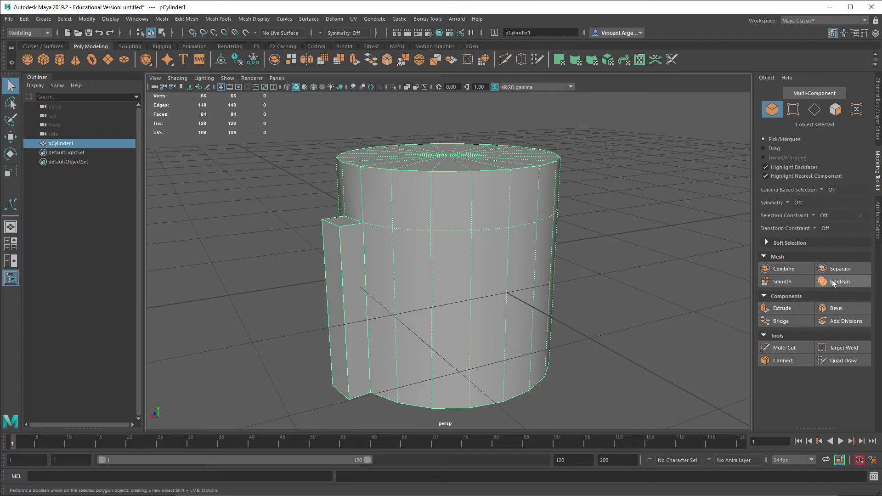
click(792, 349)
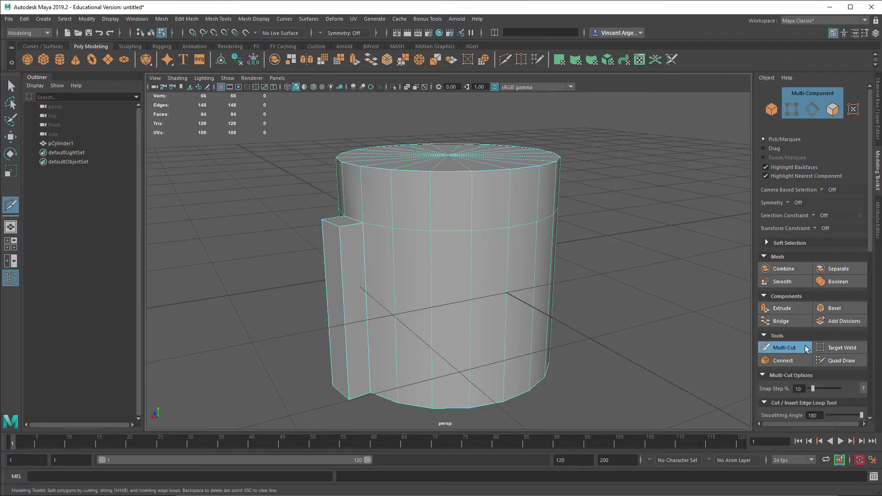
scroll(870, 214, down, 10)
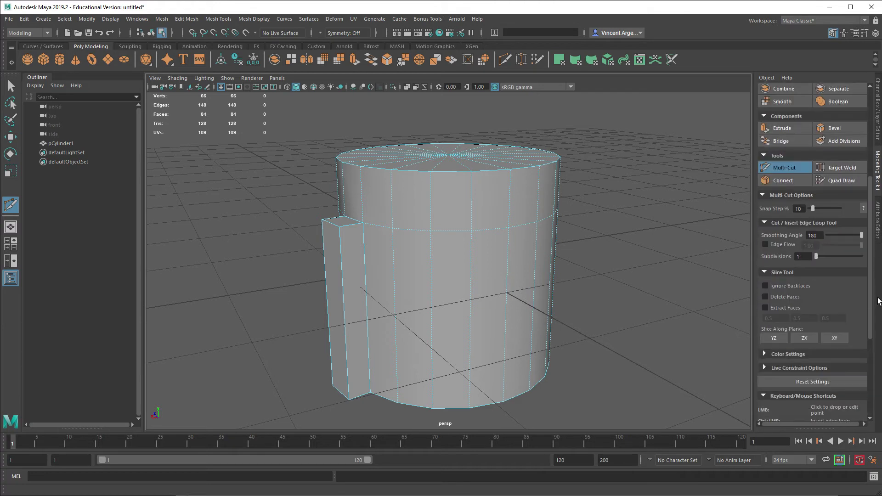